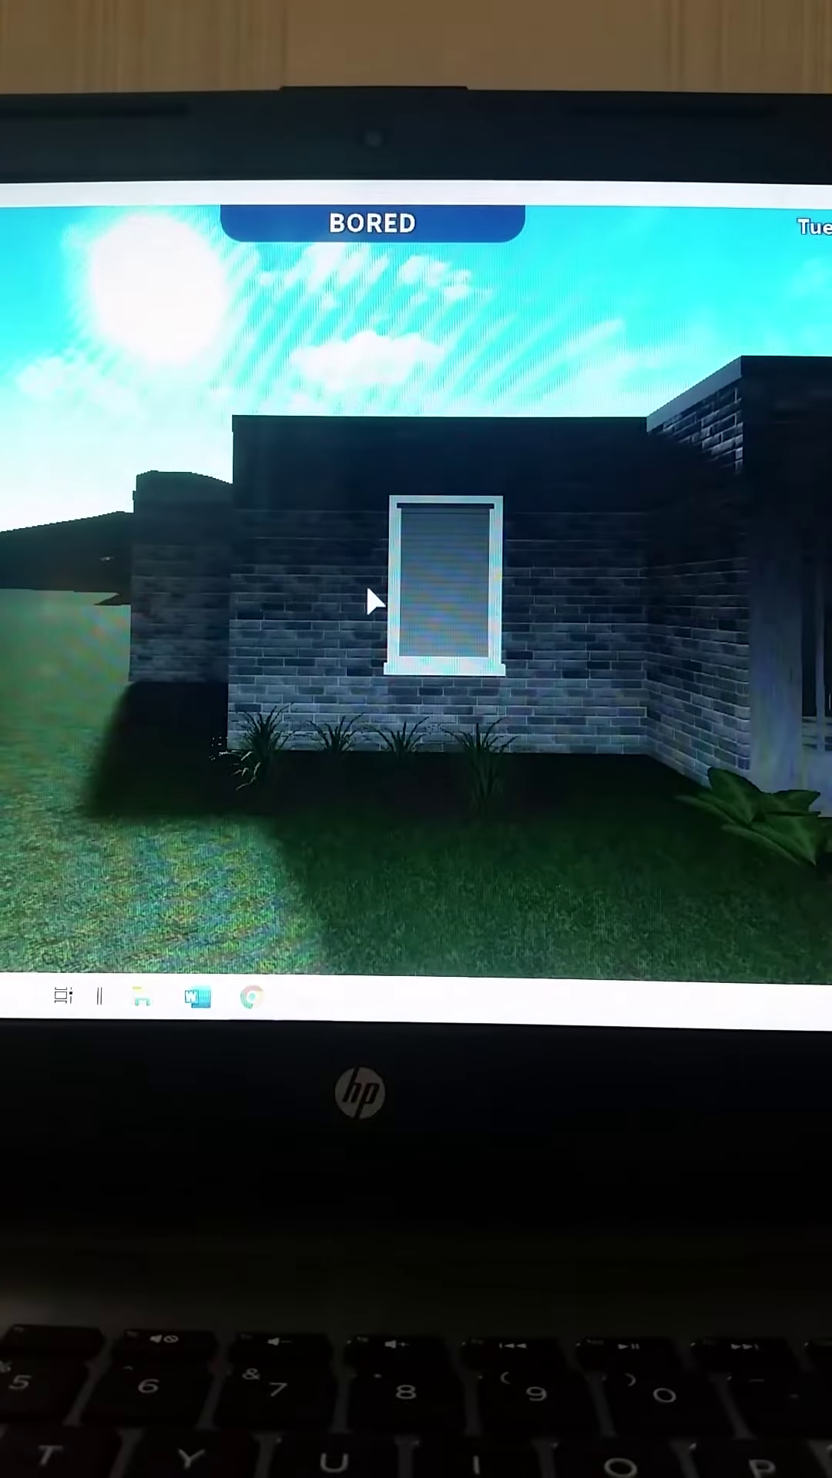
Rotate the camera to face the glass front door and the stone path
{"action": "left_click_drag", "start_coordinate": [367, 587], "coordinate": [372, 612]}
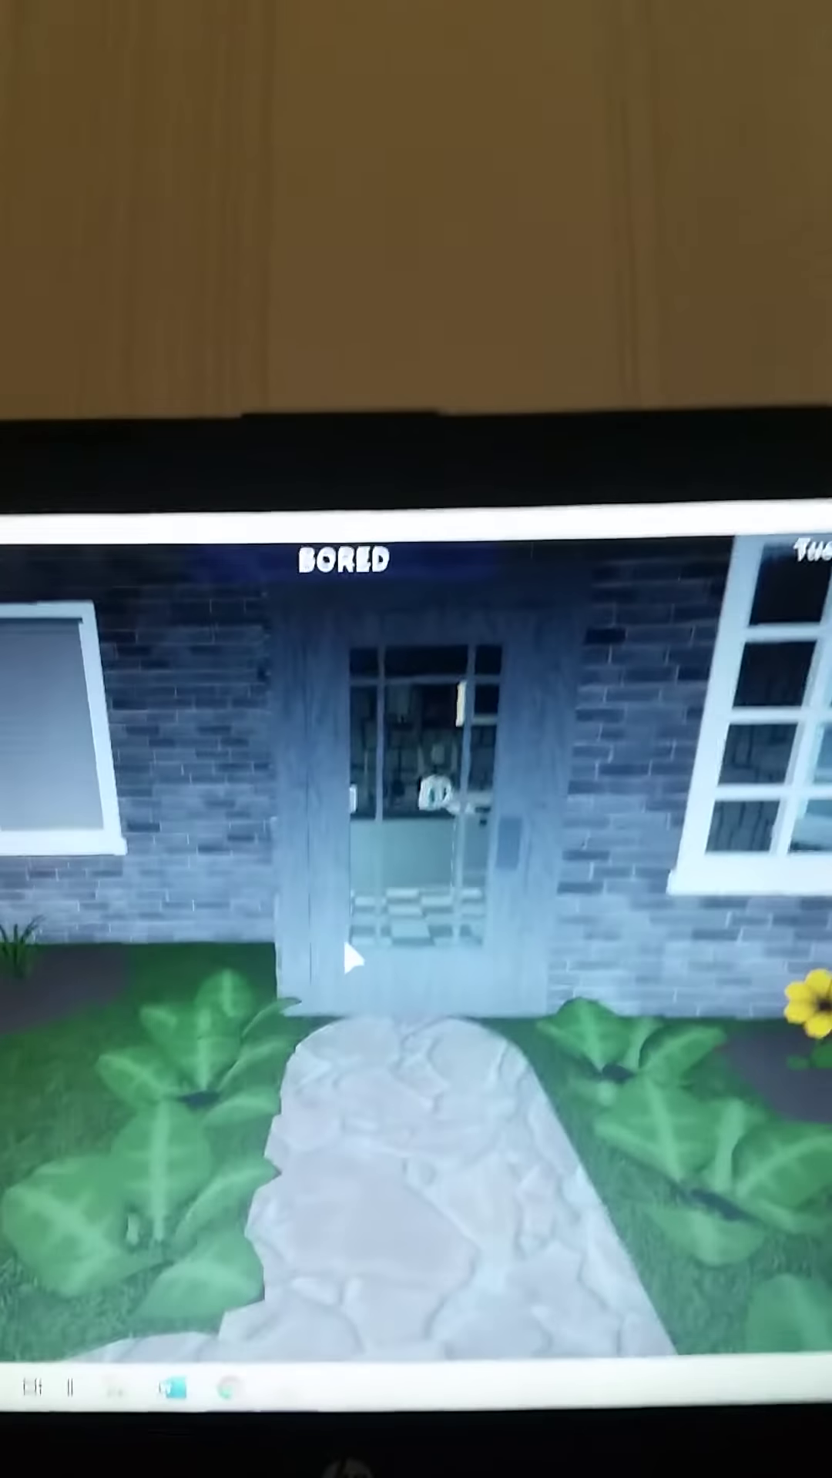
Open the front door and walk into the checkered-floor kitchen
{"action": "key", "text": "w"}
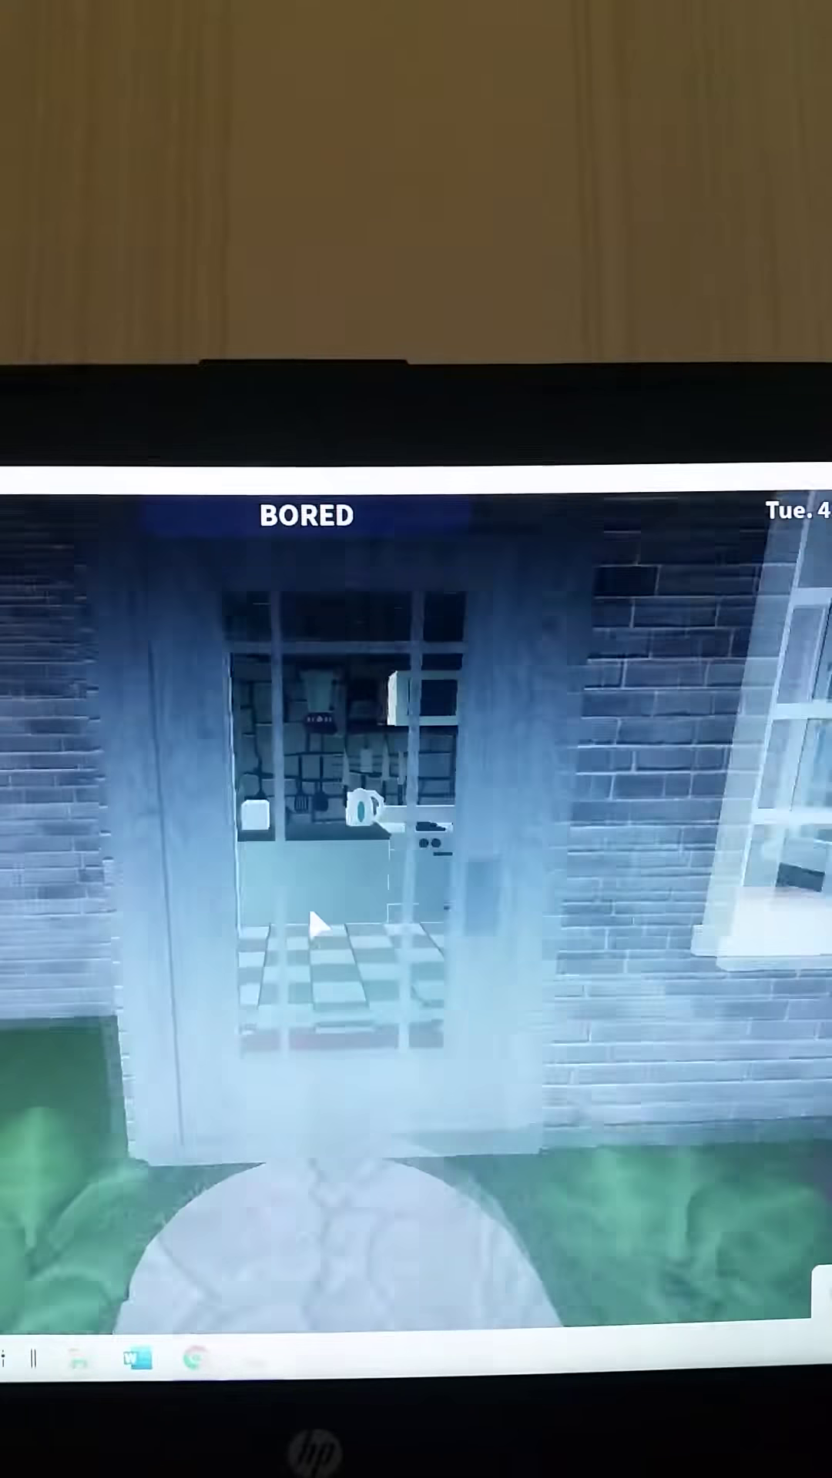
{"action": "key", "text": "e"}
{"action": "key", "text": "w"}
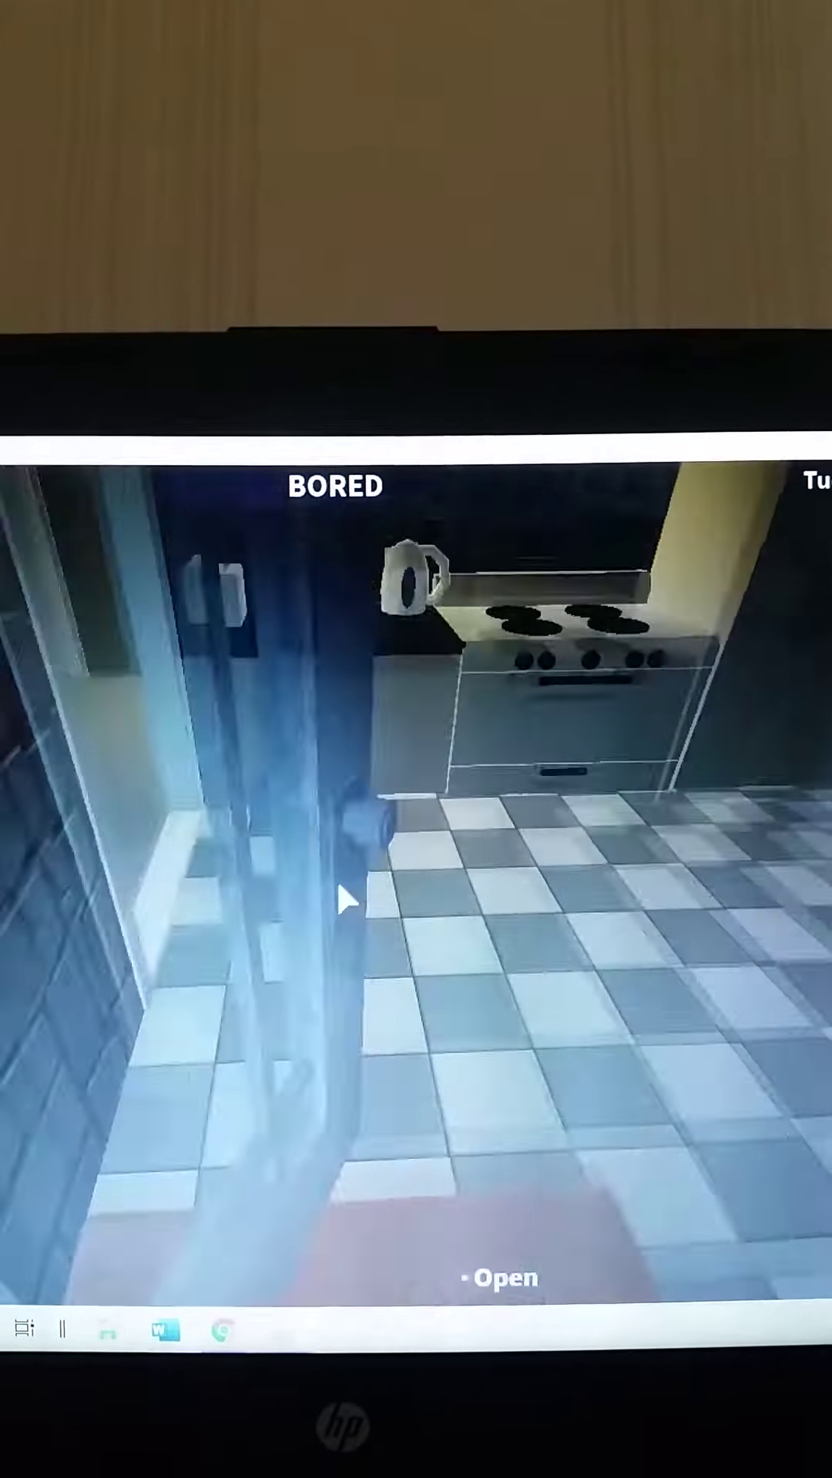
{"action": "key", "text": "w"}
{"action": "key", "text": "w"}
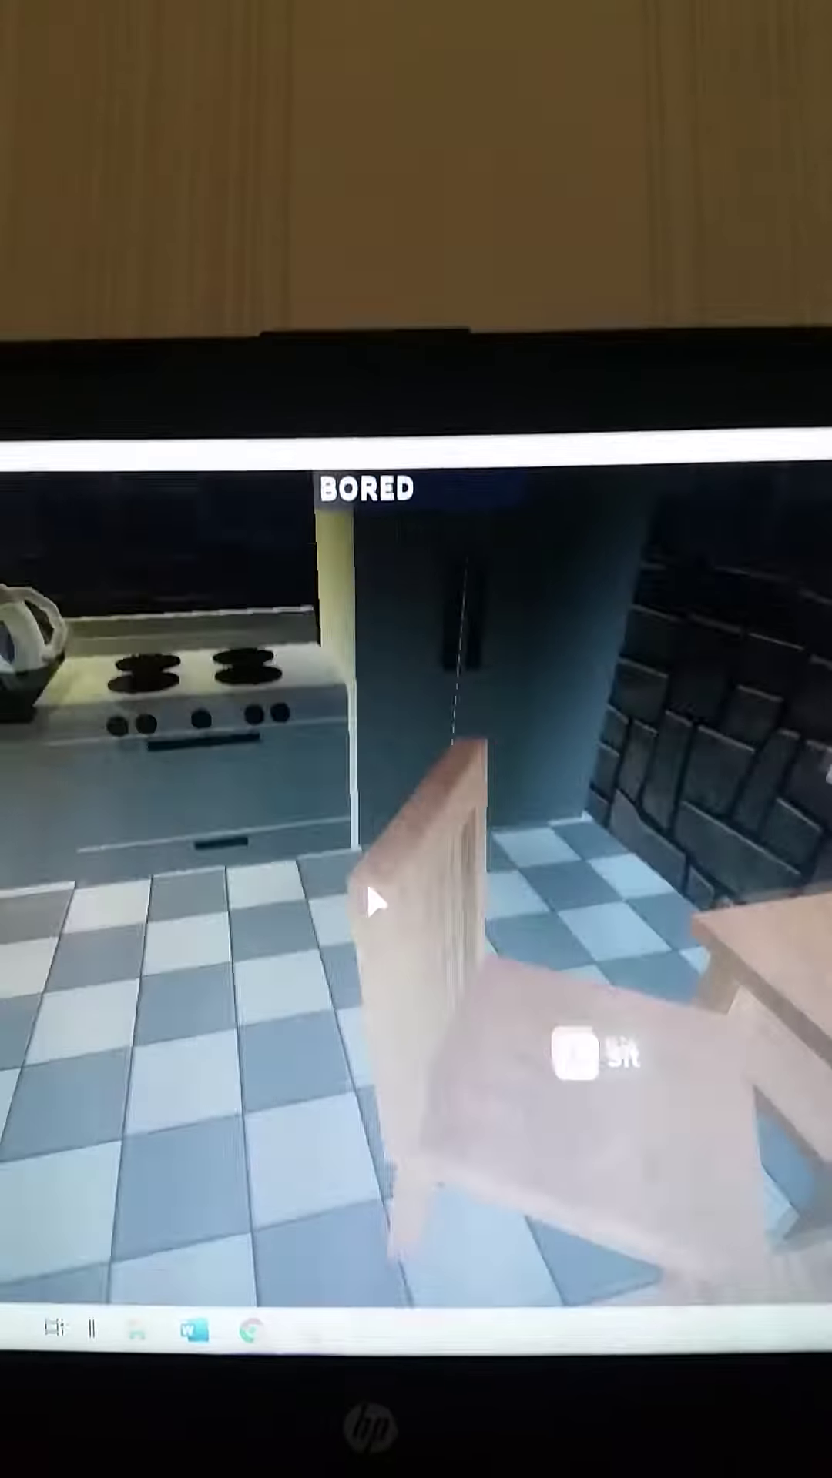
Look over the coffee counter and microwave shelf, then open the next room's door
{"action": "key", "text": "a"}
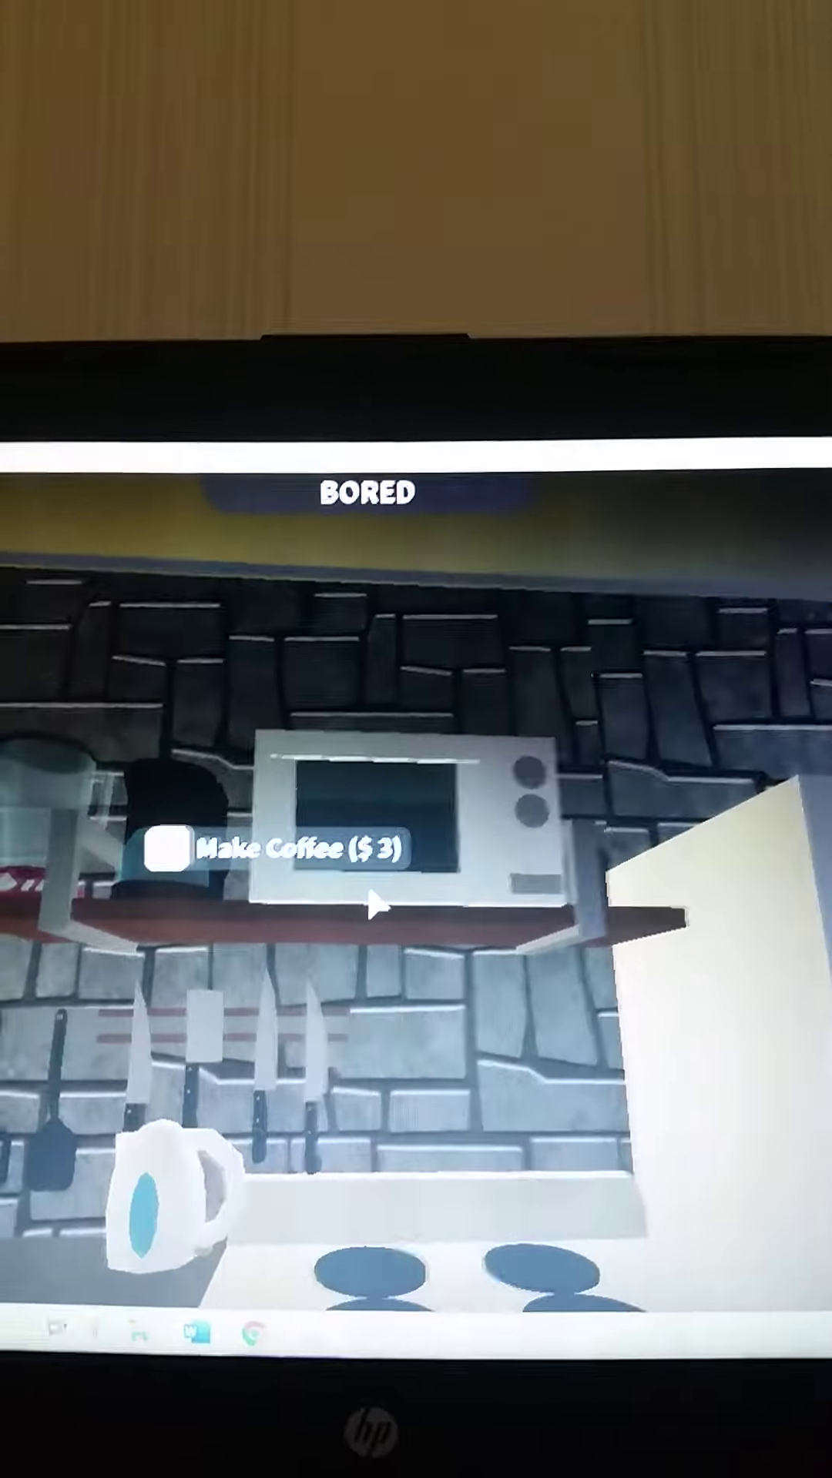
{"action": "key", "text": "a"}
{"action": "key", "text": "a"}
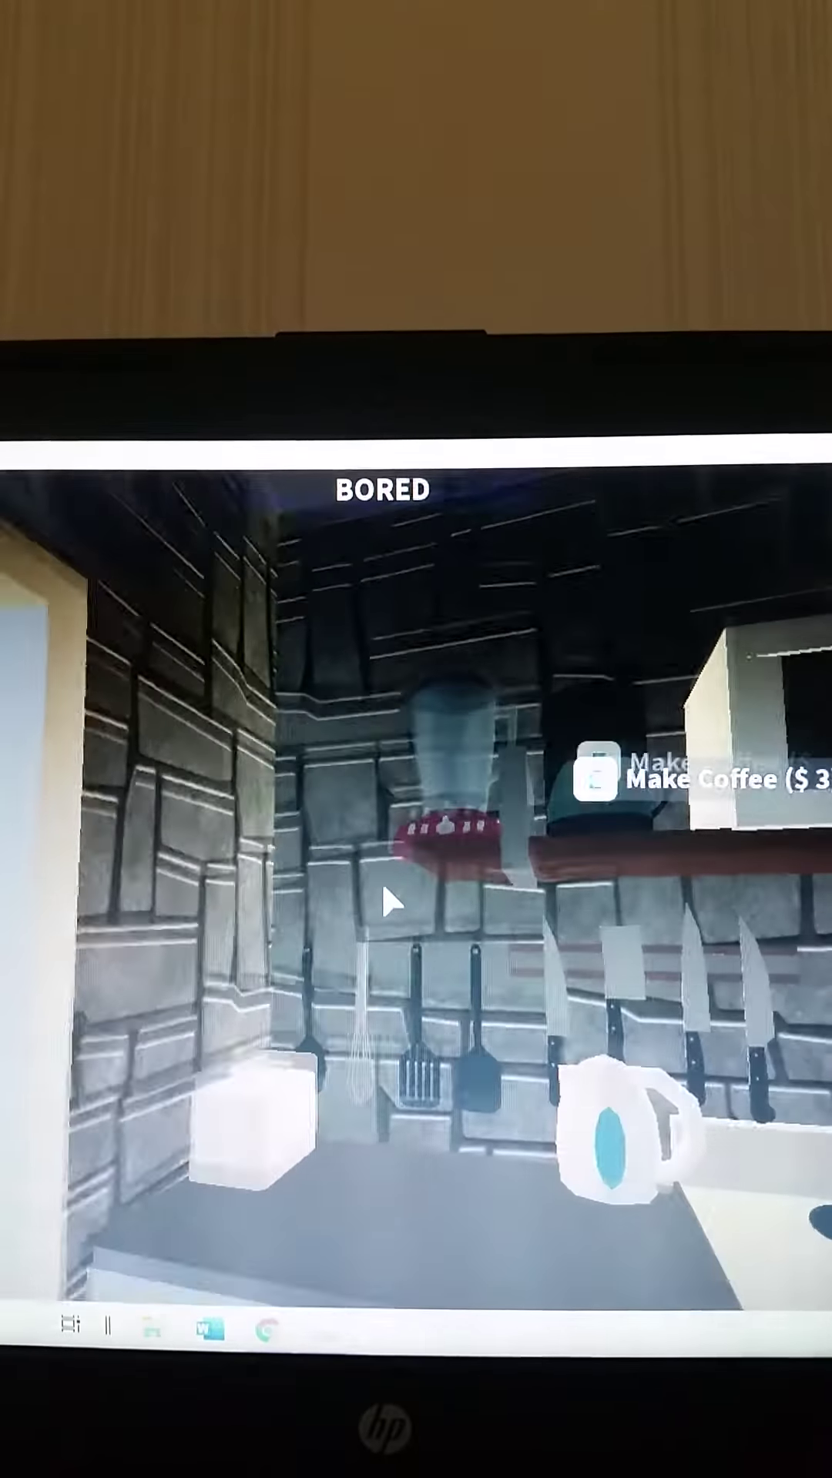
{"action": "key", "text": "a"}
{"action": "right_click", "coordinate": [389, 907]}
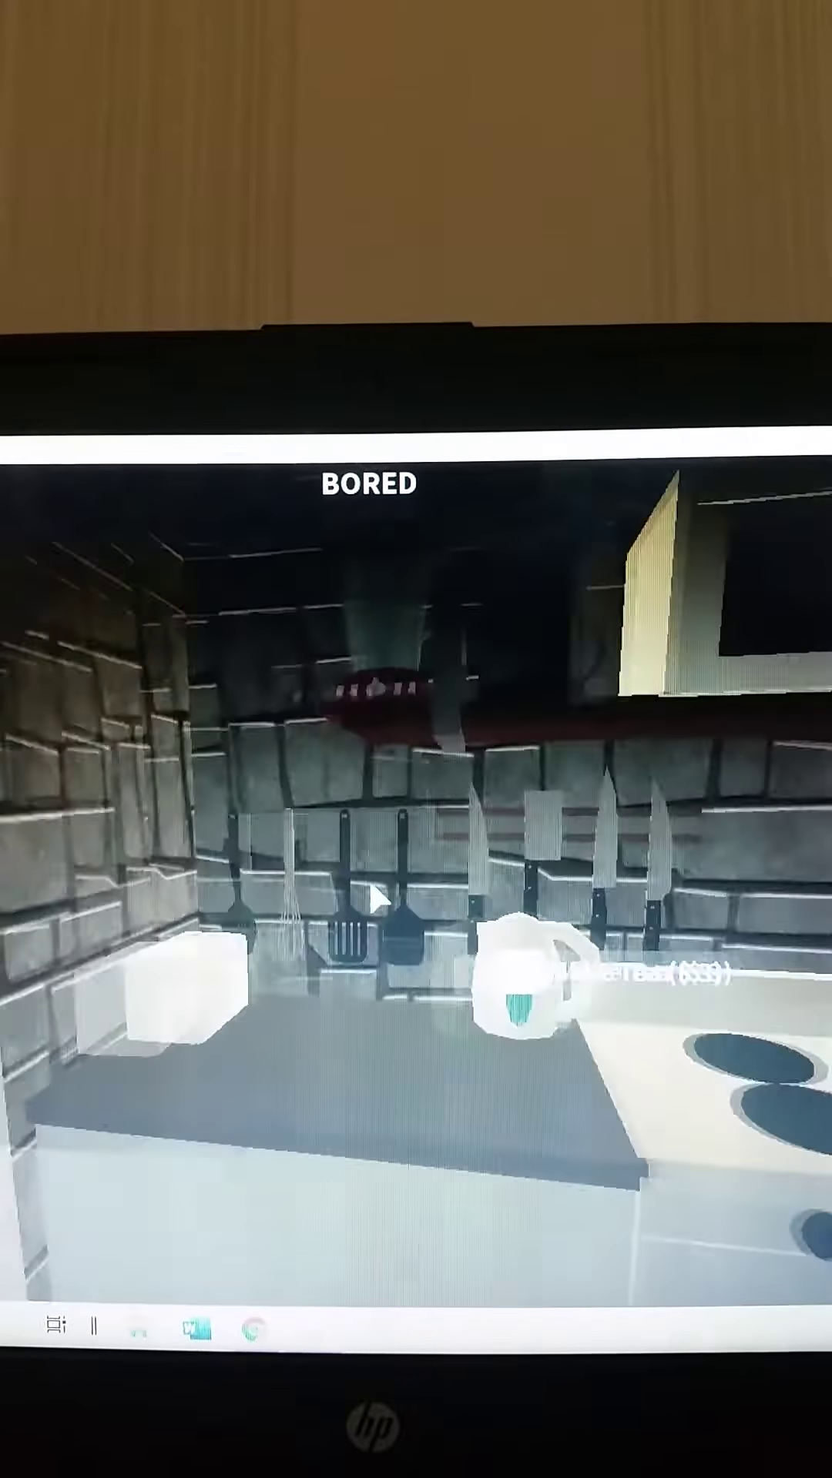
{"action": "left_click_drag", "start_coordinate": [368, 877], "coordinate": [371, 913]}
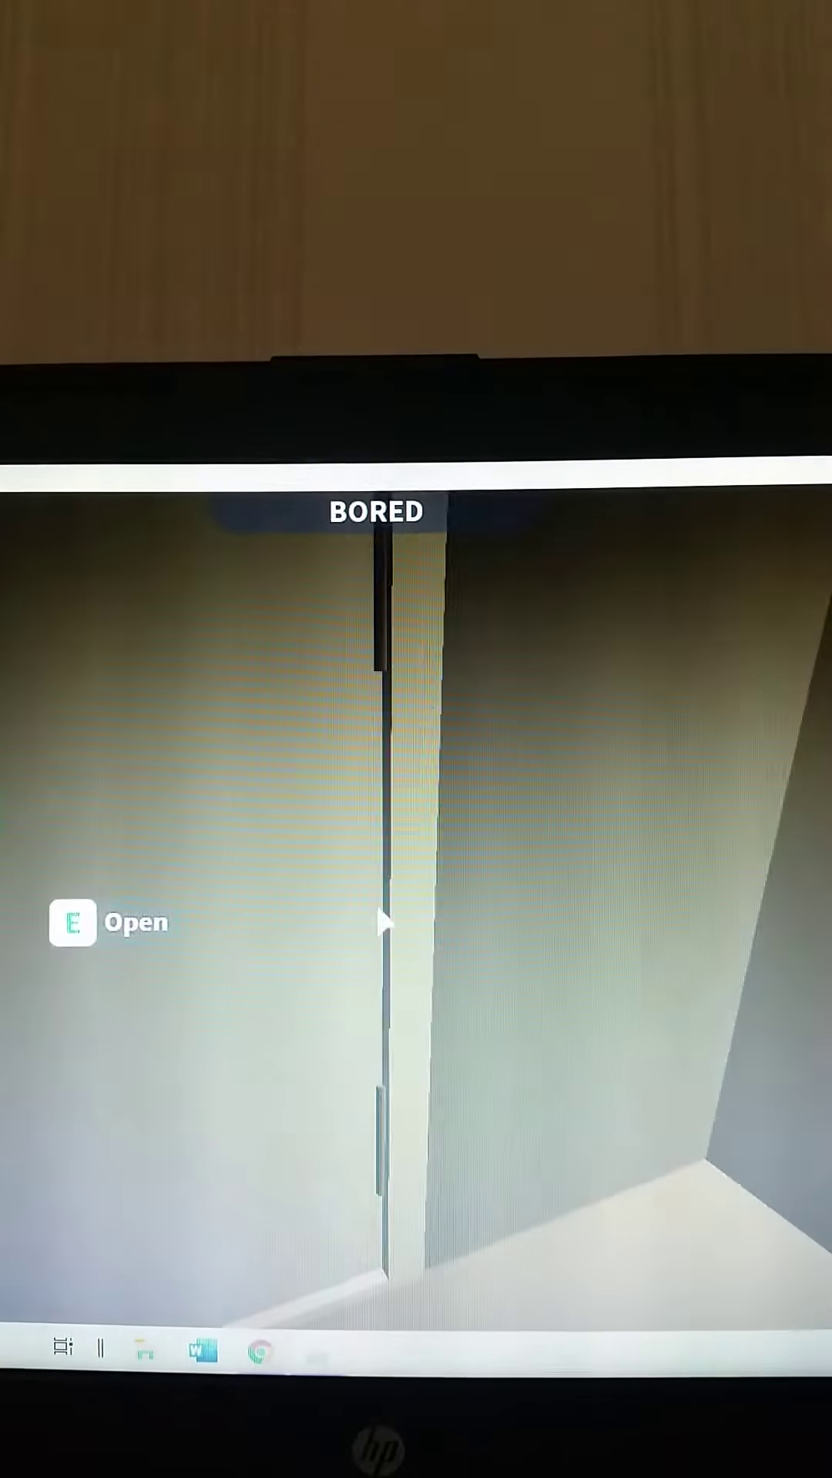
{"action": "key", "text": "e"}
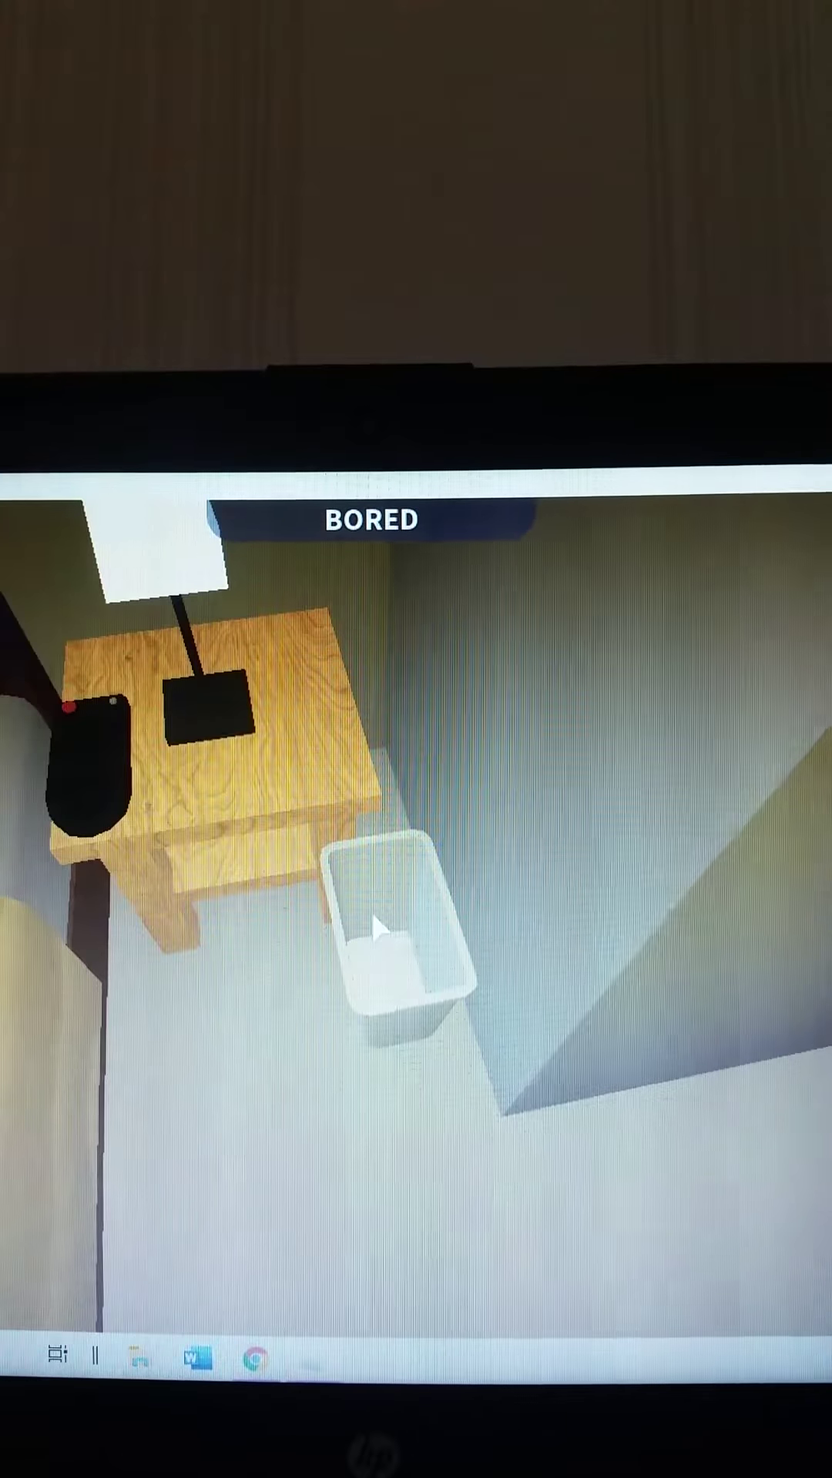
Switch the bedside lamp off and back on beside the nightstand
{"action": "key", "text": "e"}
{"action": "left_click_drag", "start_coordinate": [371, 911], "coordinate": [375, 914]}
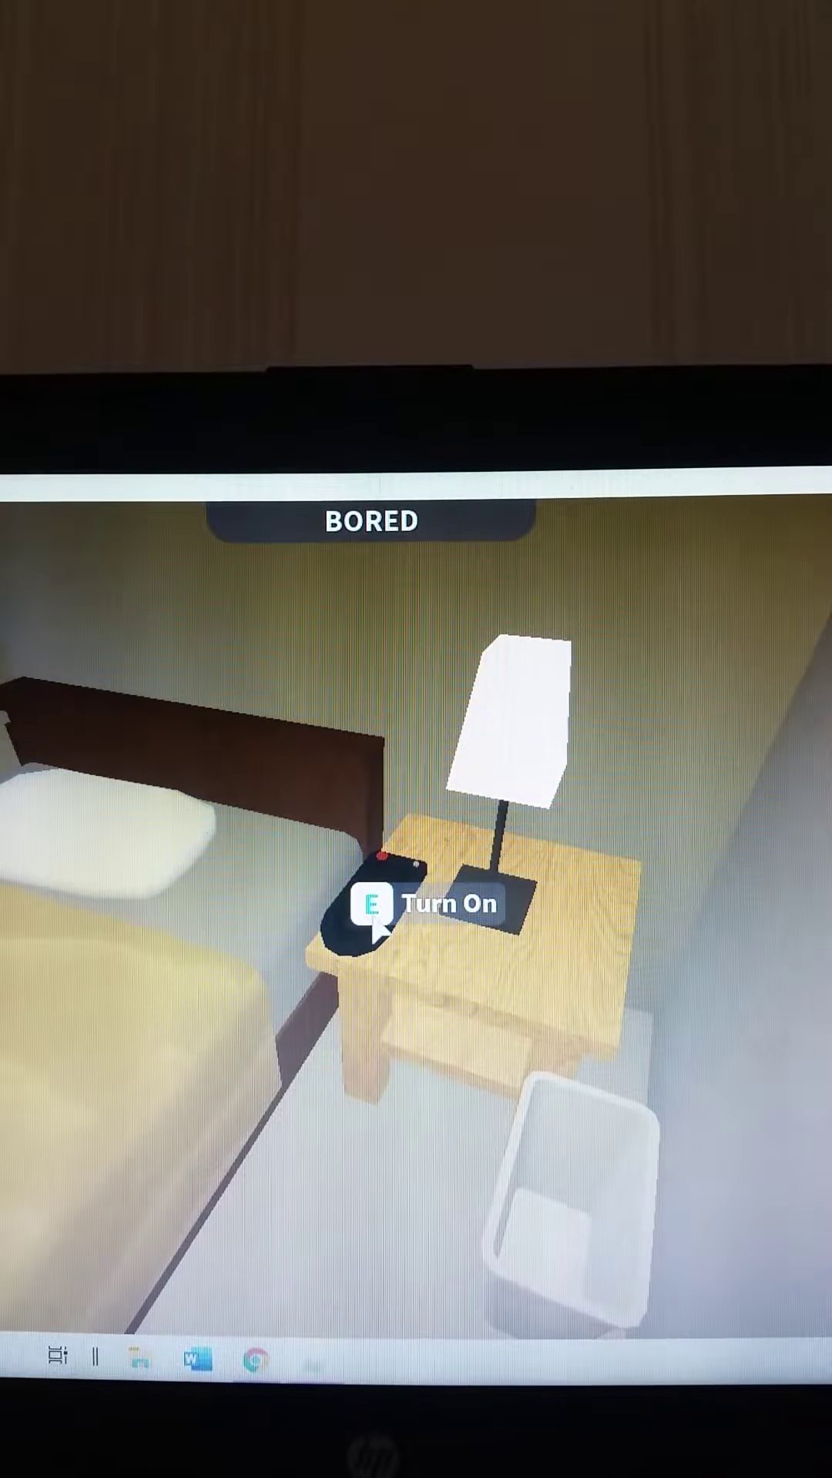
{"action": "key", "text": "e"}
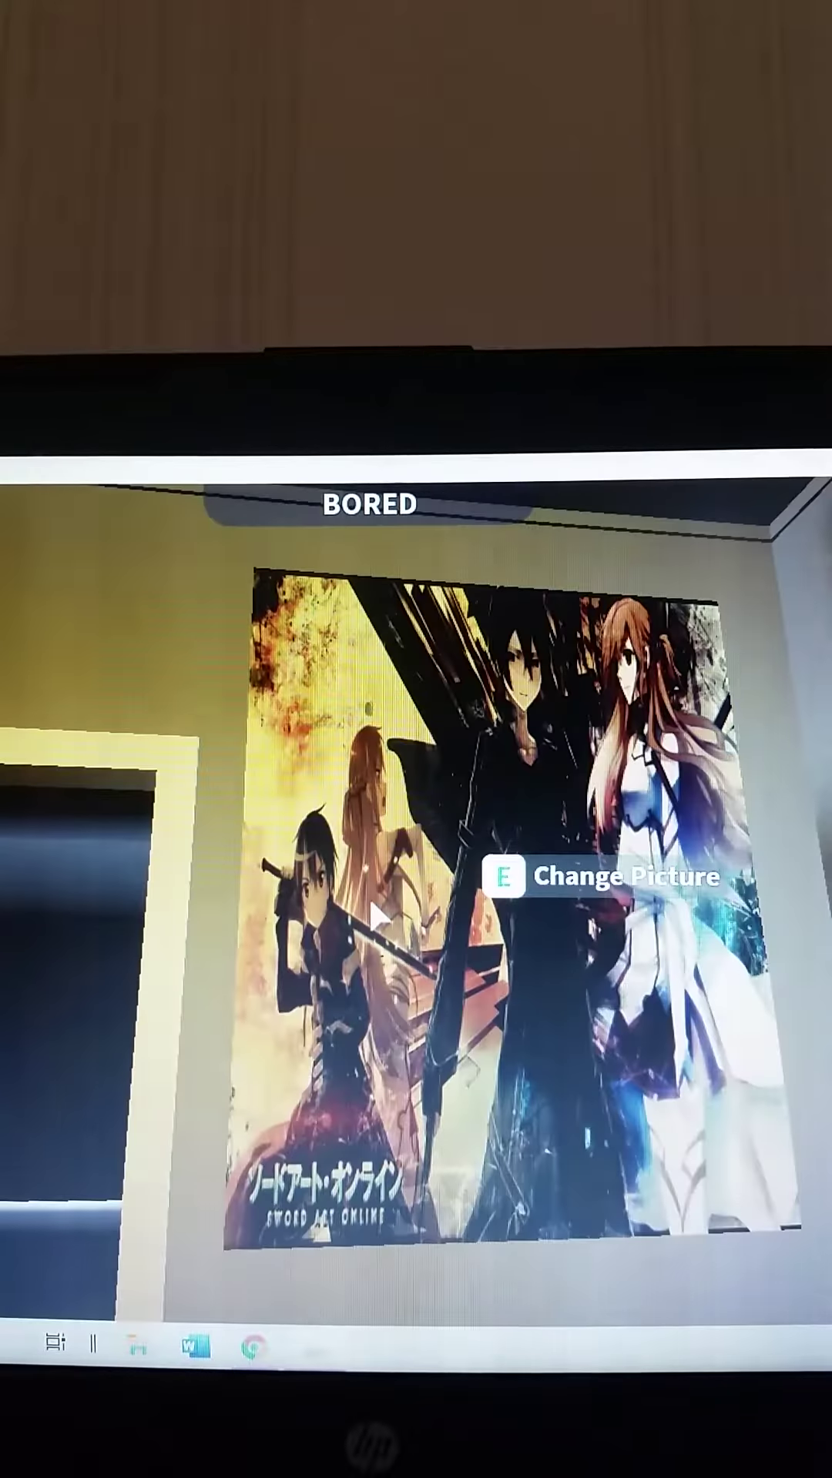
Turn away from the poster, walk out to the yellow flowers and bring up their options
{"action": "mouse_move", "coordinate": [368, 895]}
{"action": "left_mouse_down"}
{"action": "mouse_move", "coordinate": [369, 888]}
{"action": "mouse_move", "coordinate": [378, 915]}
{"action": "left_mouse_up"}
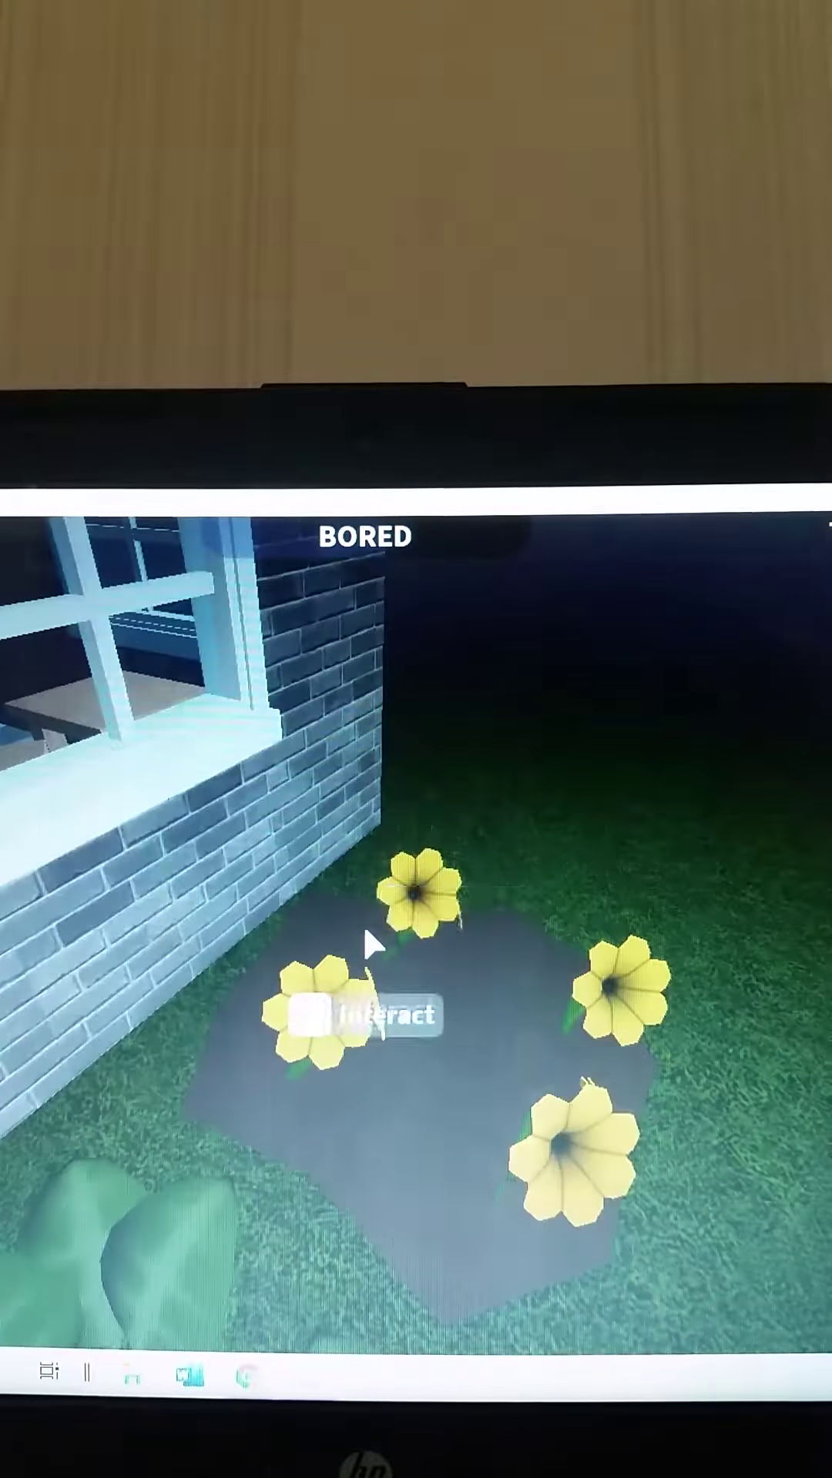
{"action": "key", "text": "e"}
{"action": "scroll", "coordinate": [372, 942], "scroll_direction": "up", "scroll_amount": 2}
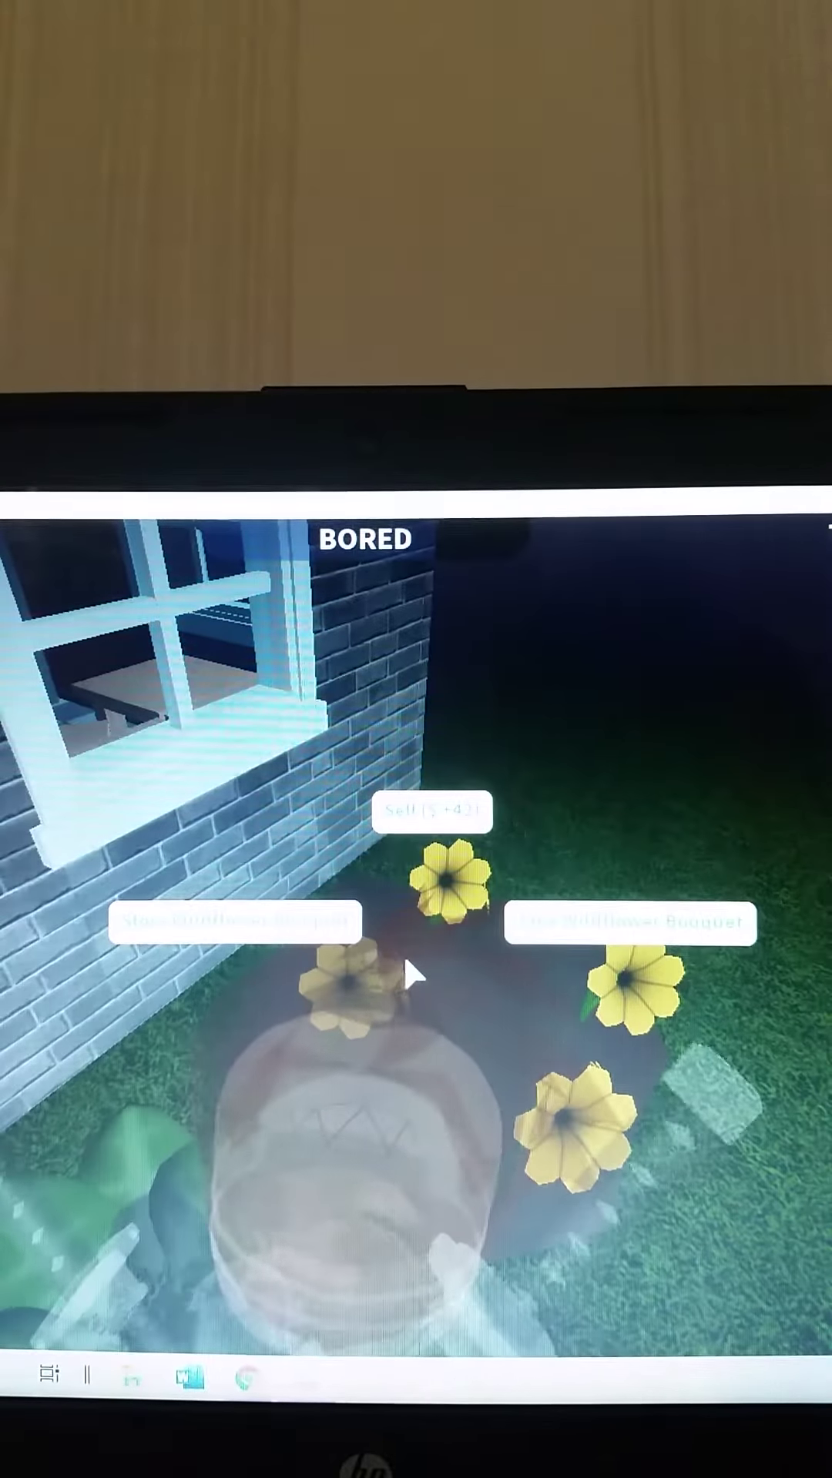
Check the wildflower bouquet options, then turn the view to the parked bicycle and street
{"action": "left_click", "coordinate": [322, 984]}
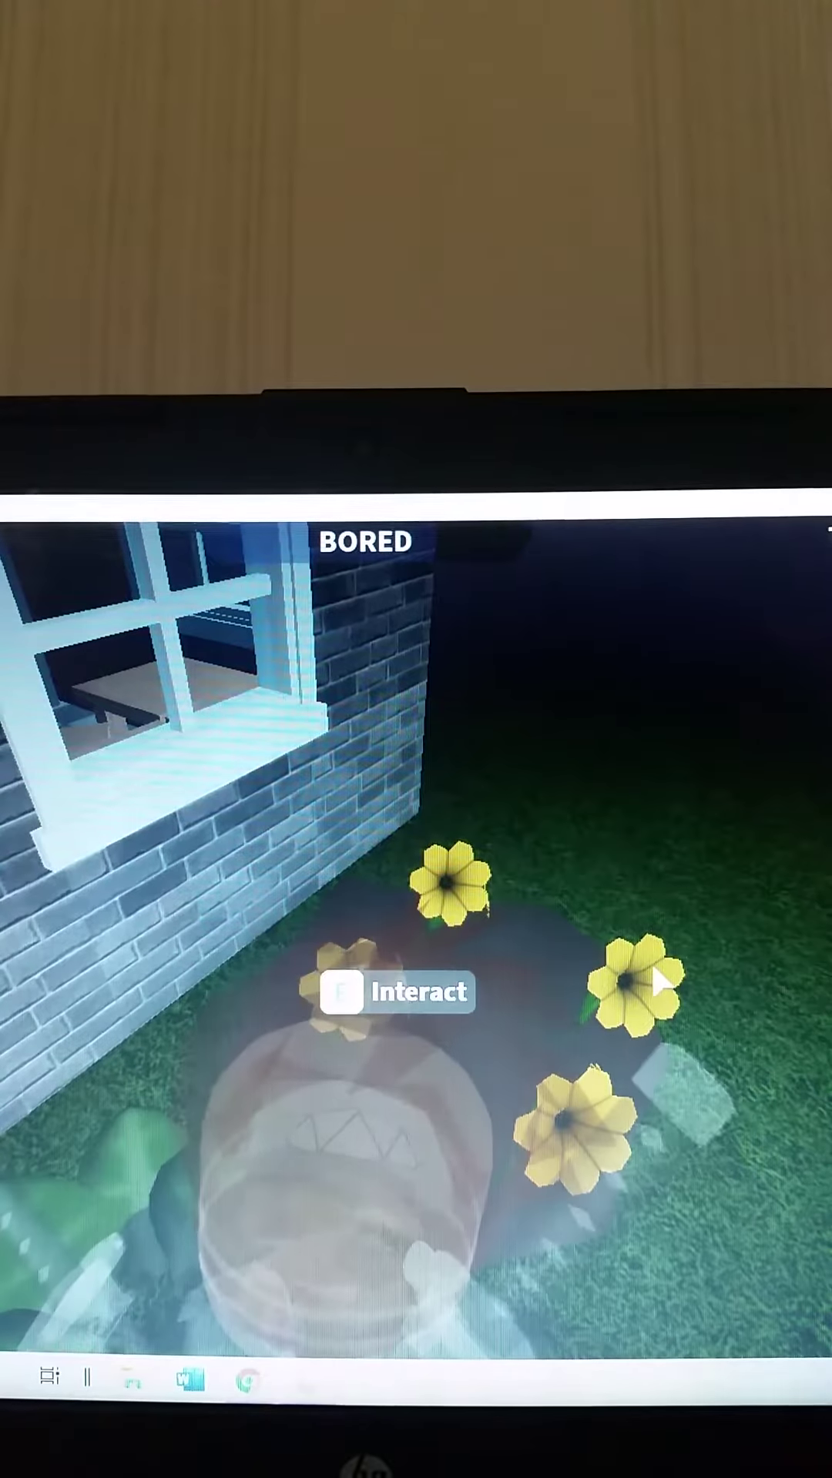
{"action": "key", "text": "e"}
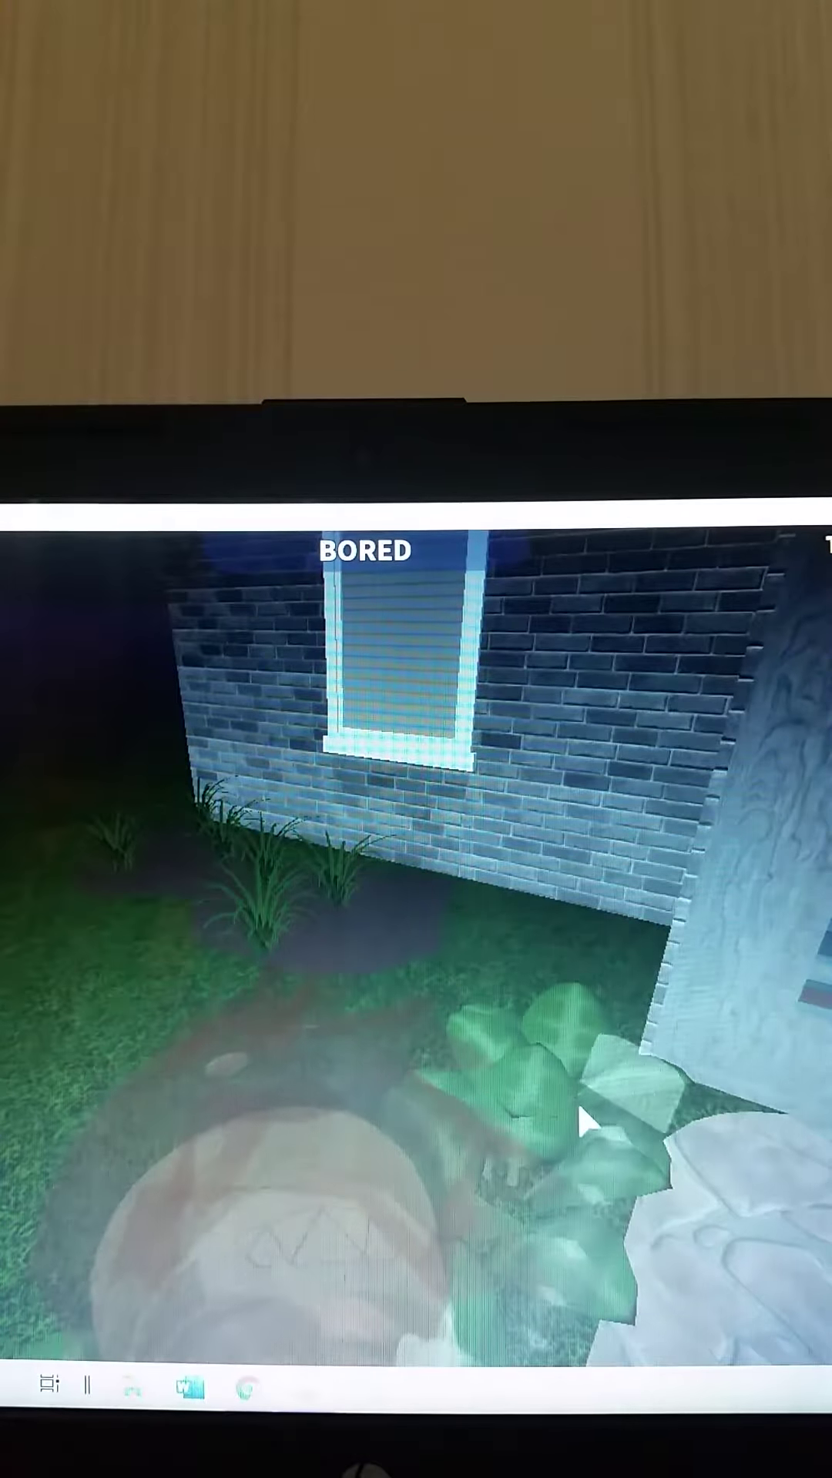
{"action": "left_click_drag", "start_coordinate": [576, 1100], "coordinate": [397, 1058]}
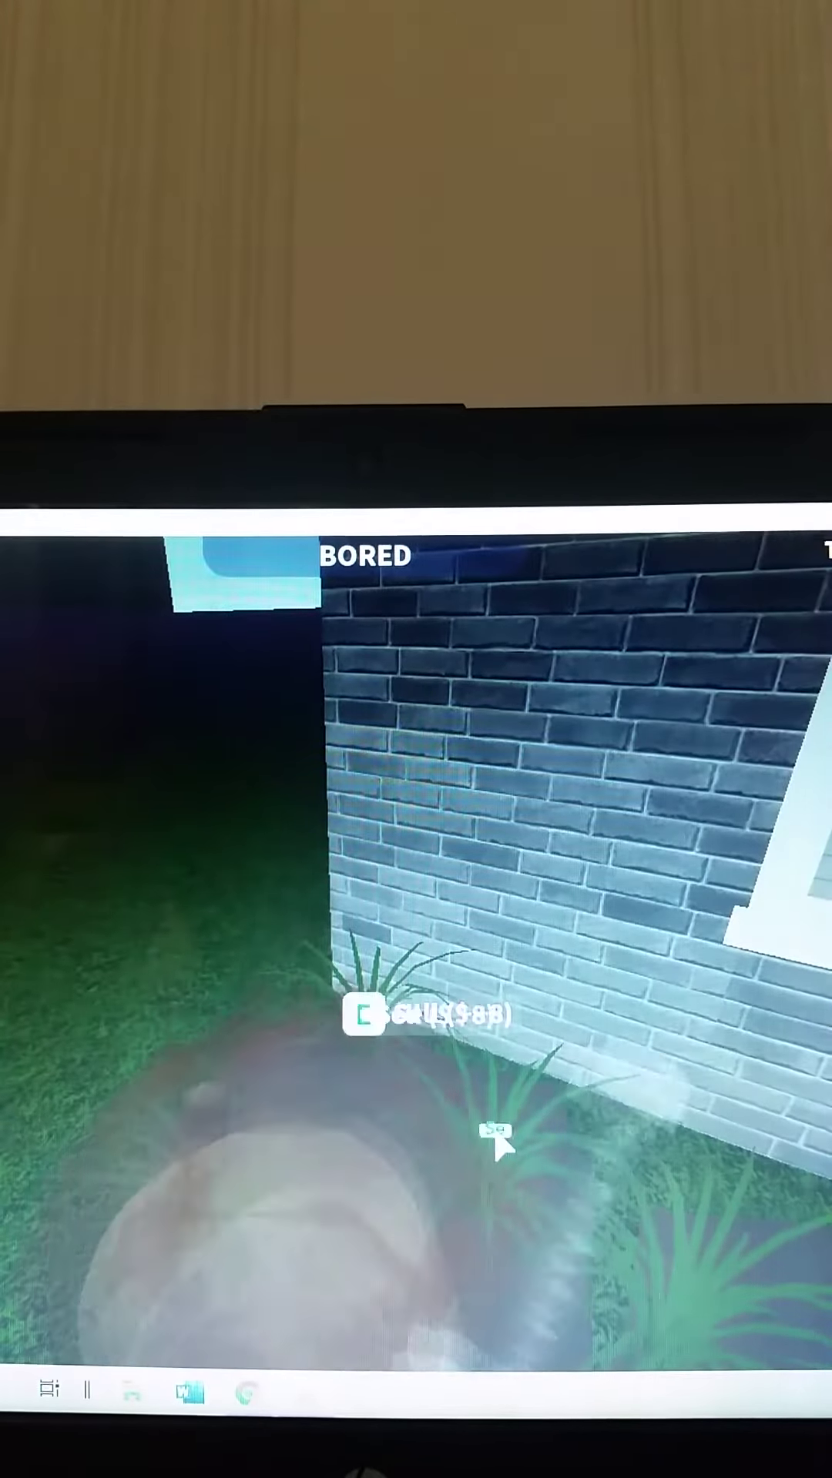
{"action": "left_click_drag", "start_coordinate": [161, 874], "coordinate": [404, 845]}
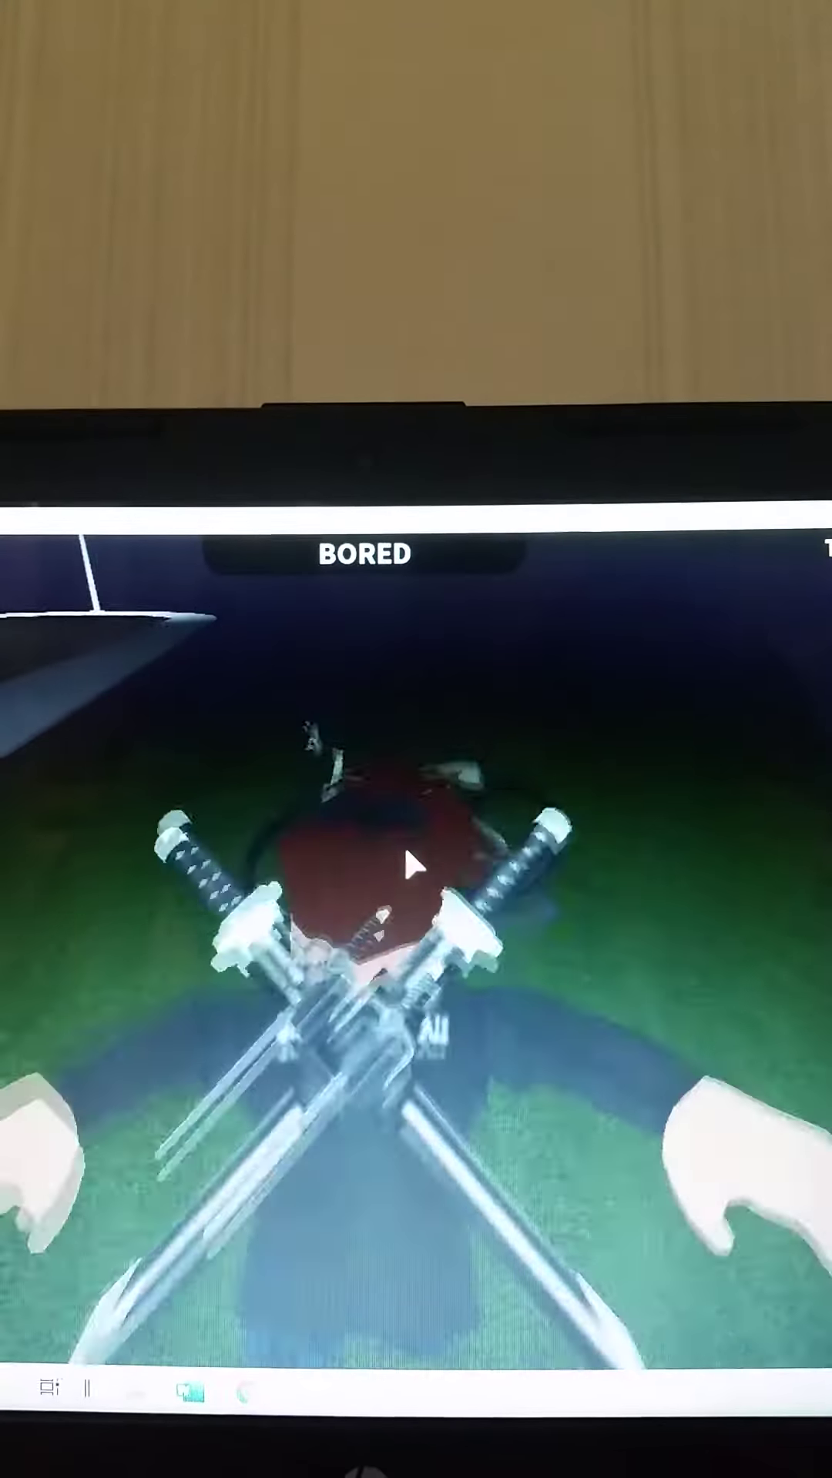
{"action": "left_click_drag", "start_coordinate": [421, 810], "coordinate": [465, 861]}
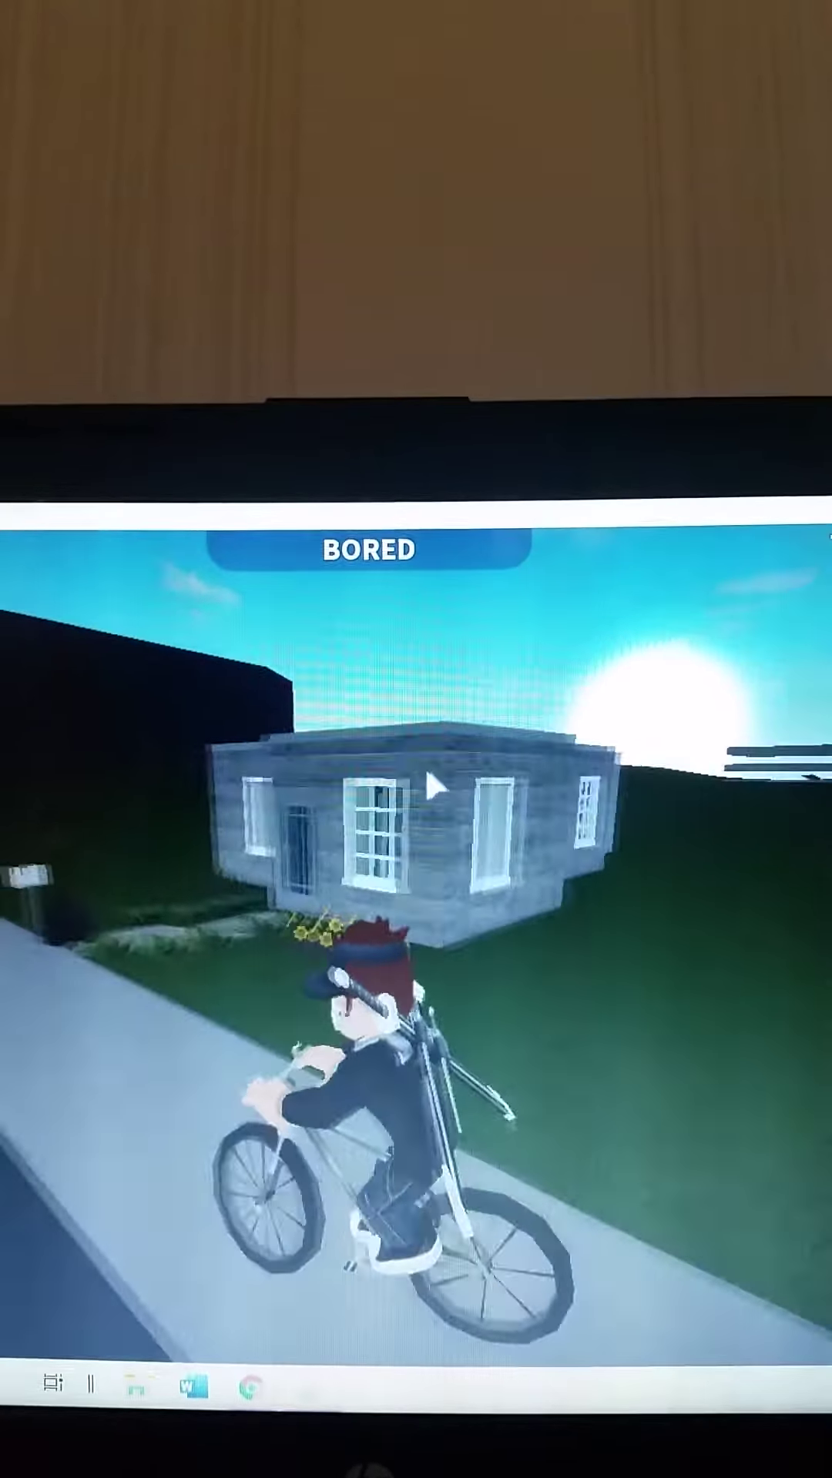
Ride the bike toward the house, opening and dismissing the flower options
{"action": "key", "text": "w"}
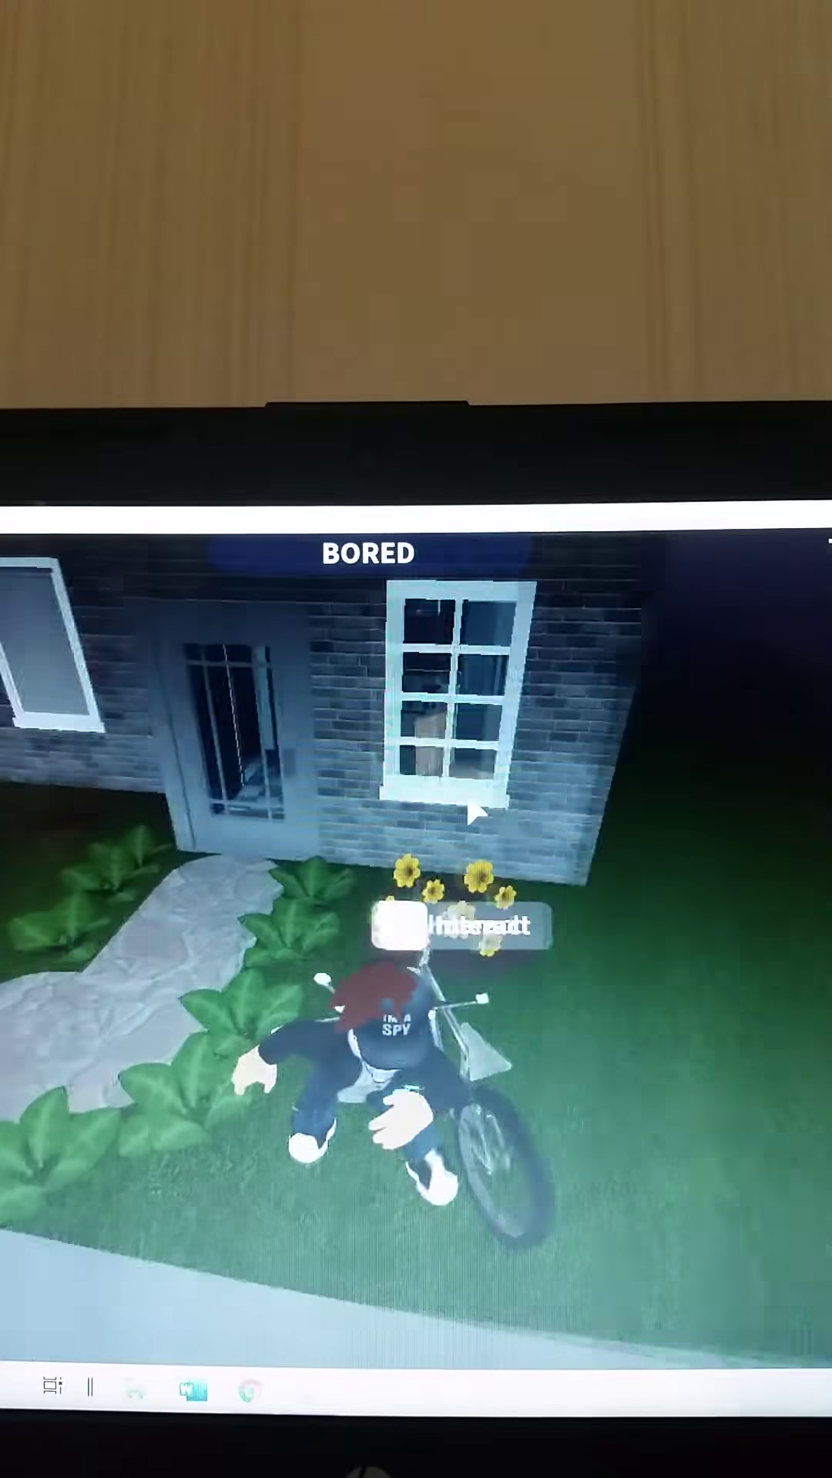
{"action": "key", "text": "e"}
{"action": "key", "text": "e"}
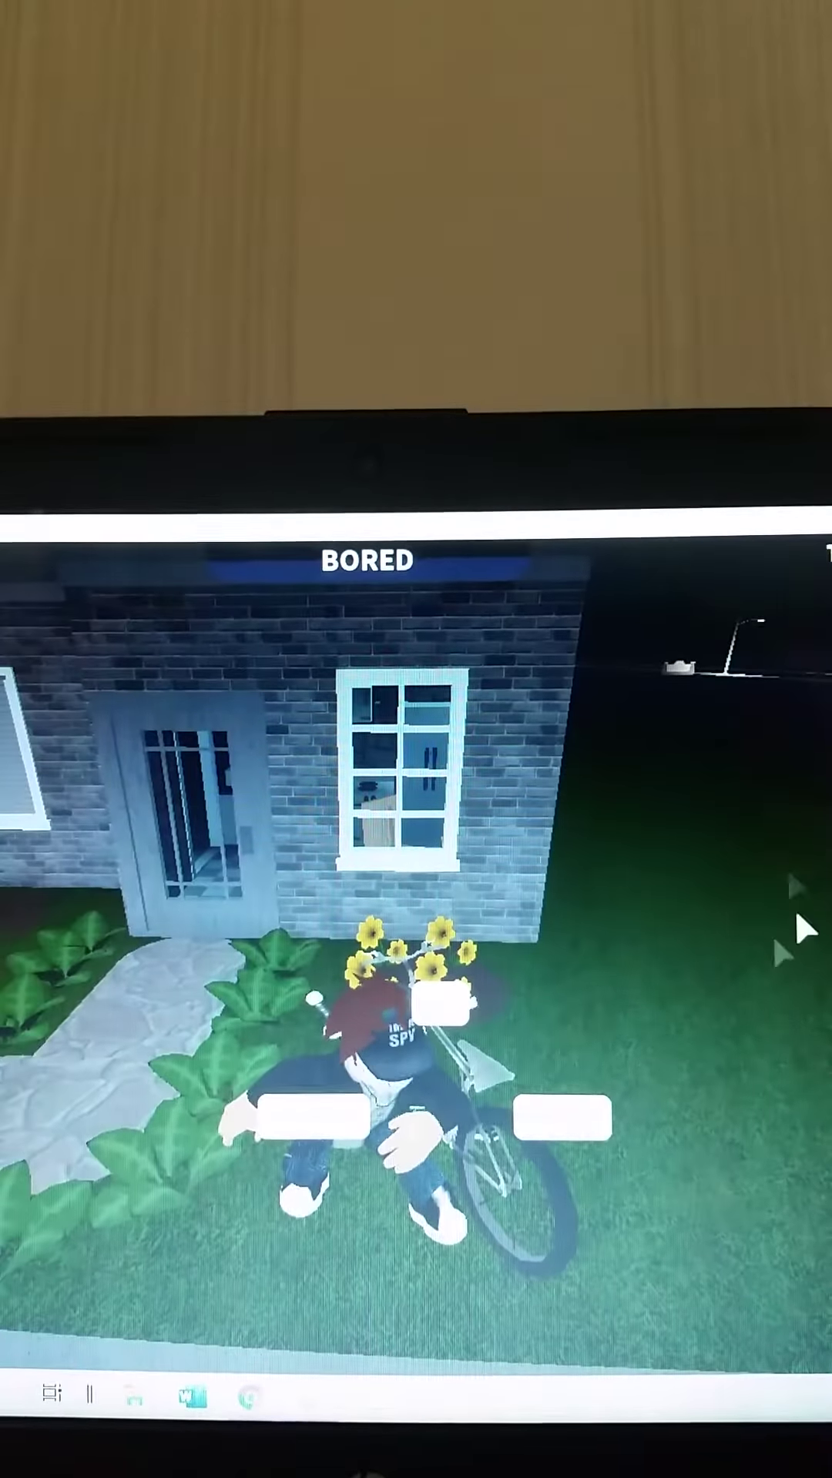
{"action": "left_click", "coordinate": [429, 1014]}
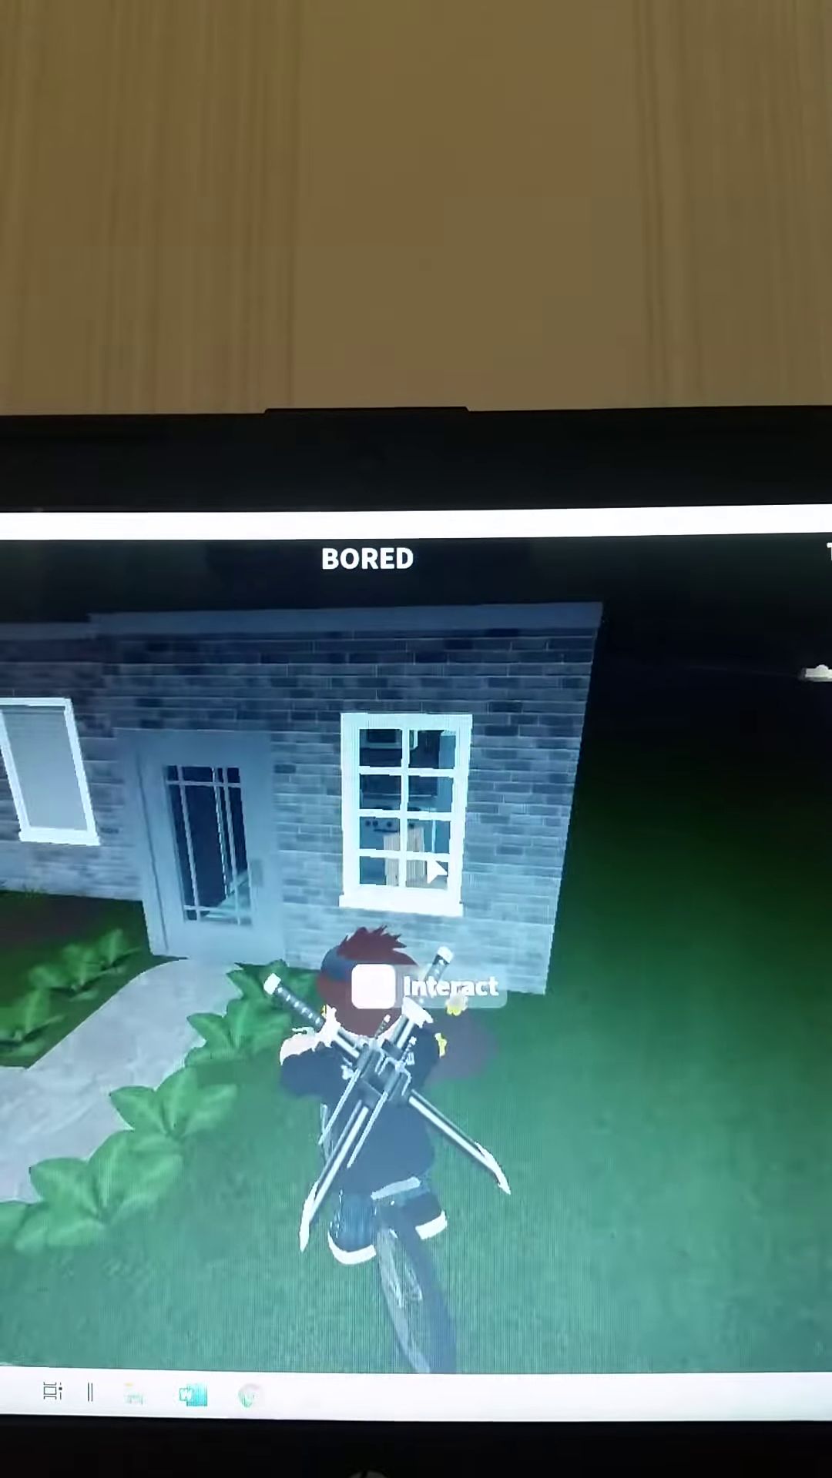
Ride around to the house front, dismount, and walk along the wall to the side door
{"action": "key", "text": "w"}
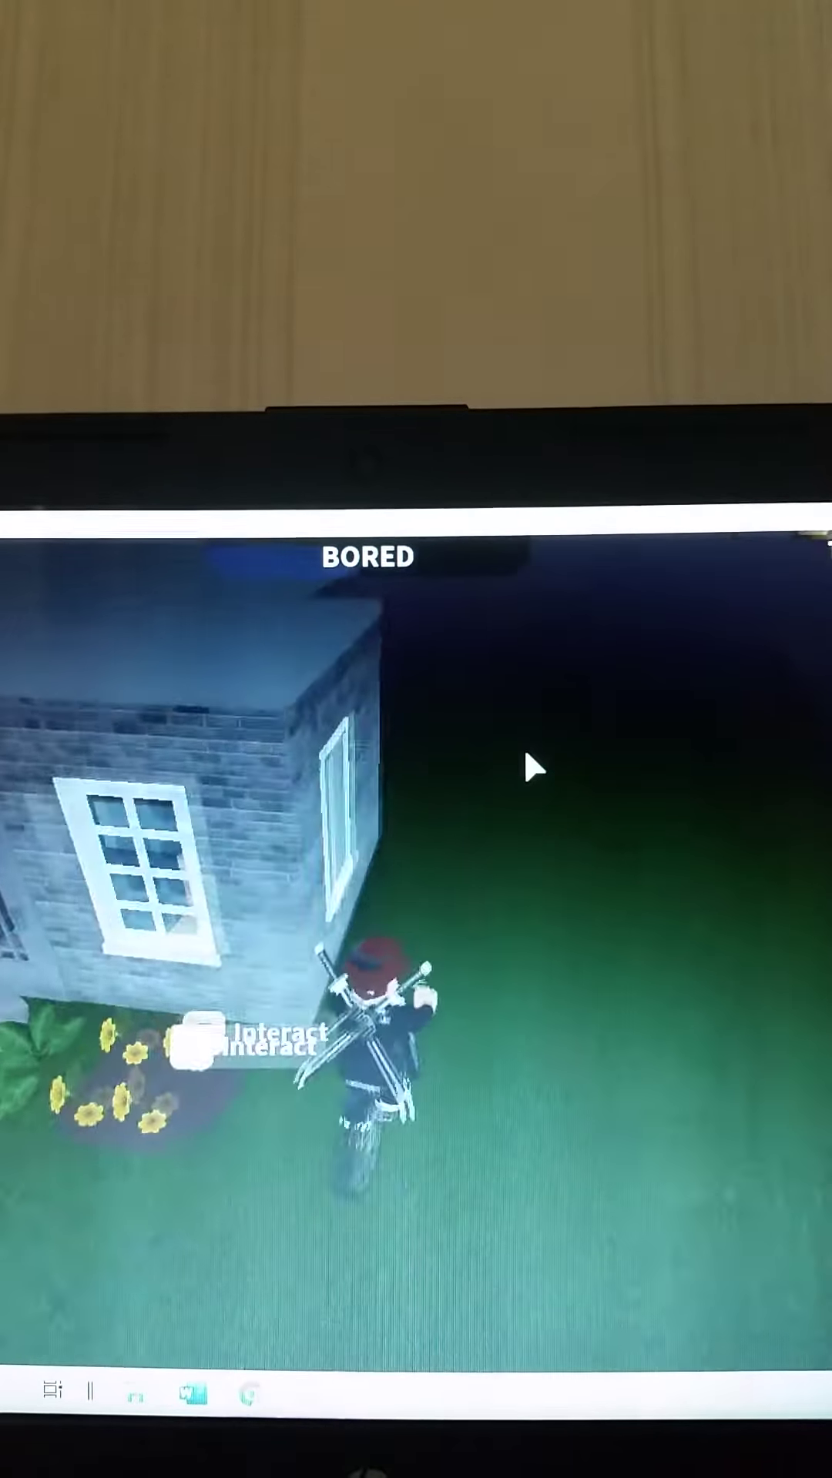
{"action": "key", "text": "w"}
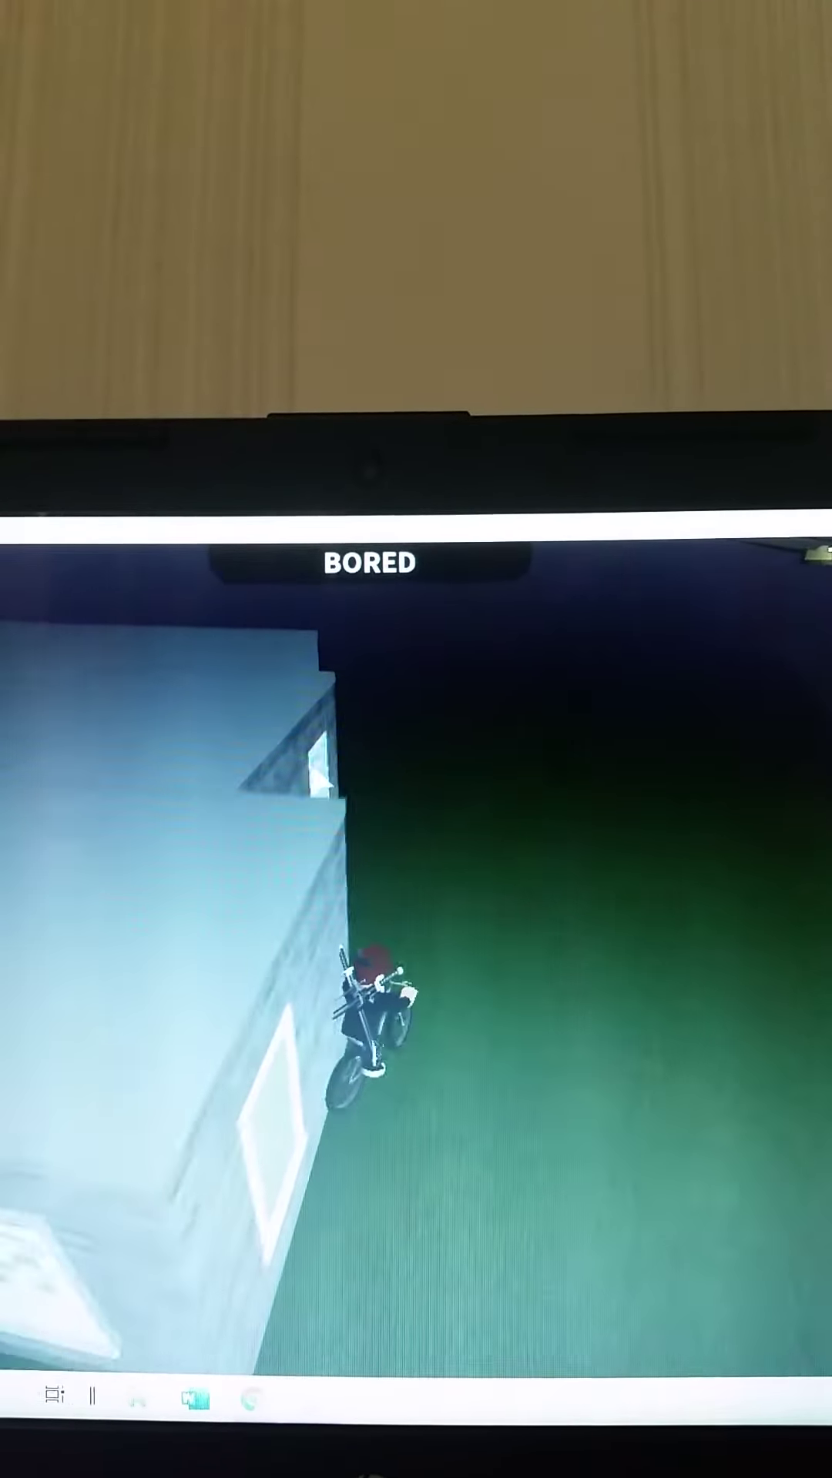
{"action": "key", "text": "w"}
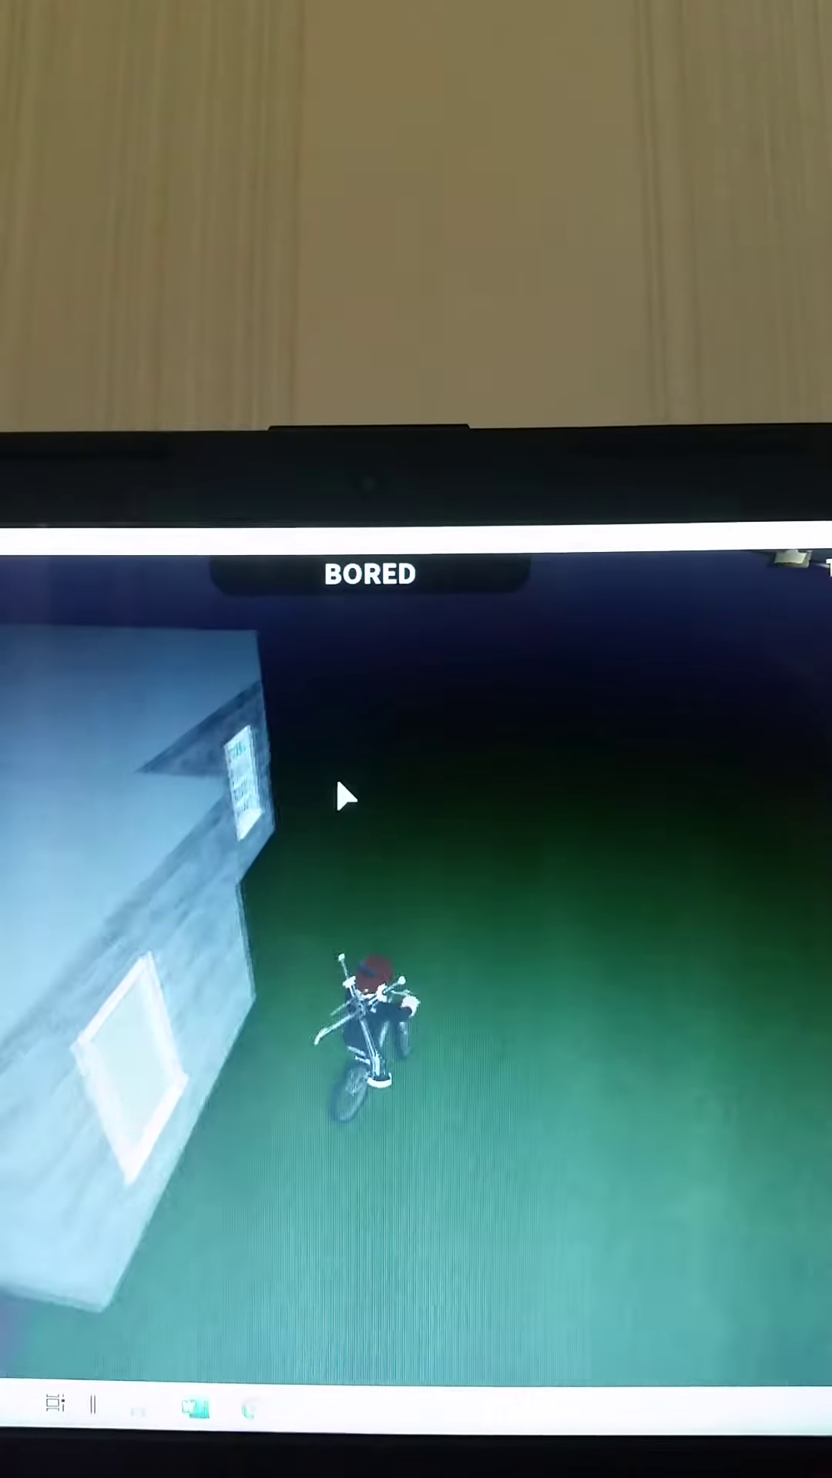
{"action": "key", "text": "d"}
{"action": "key", "text": "d"}
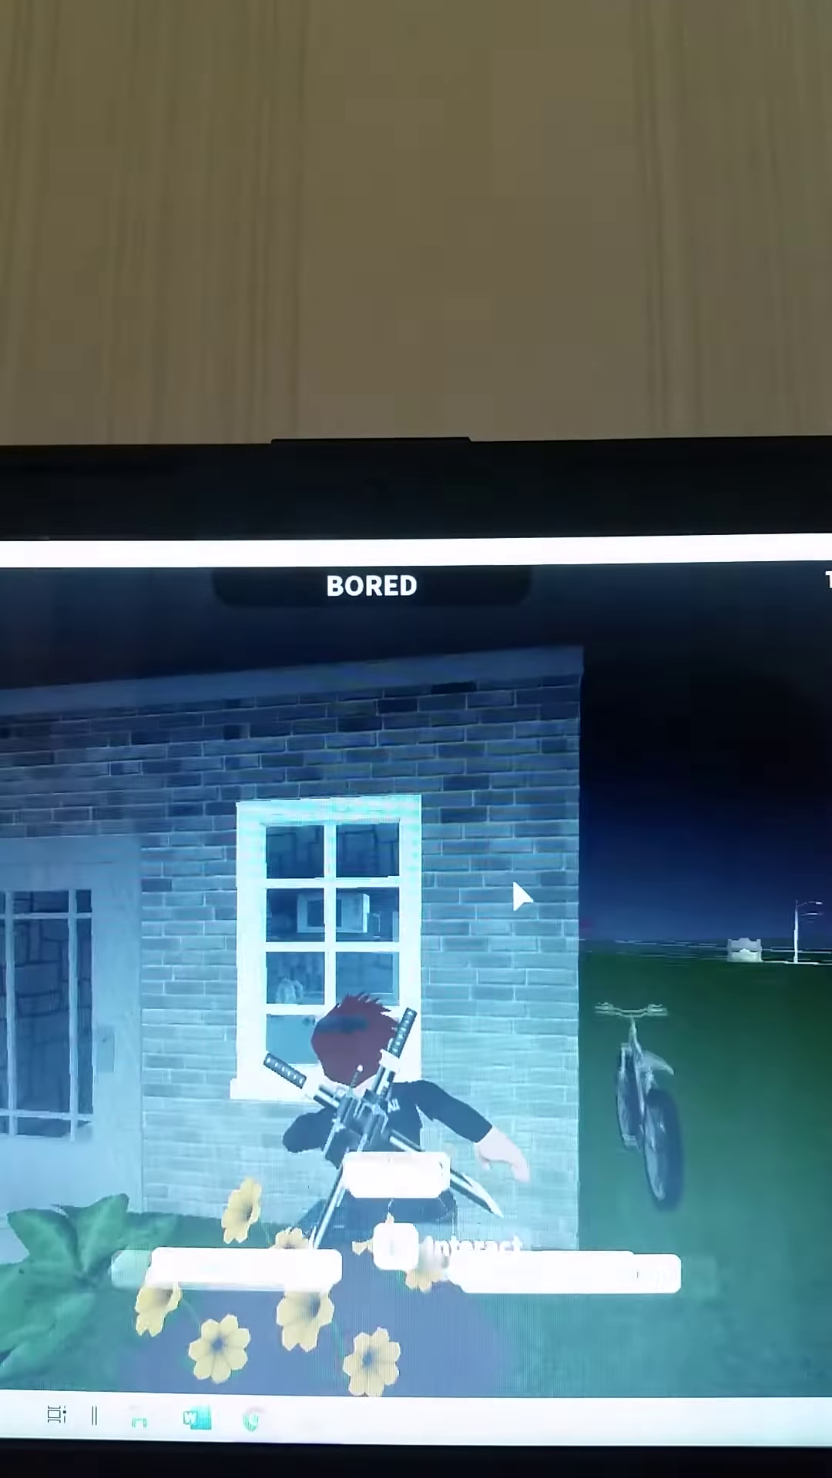
{"action": "key", "text": "a"}
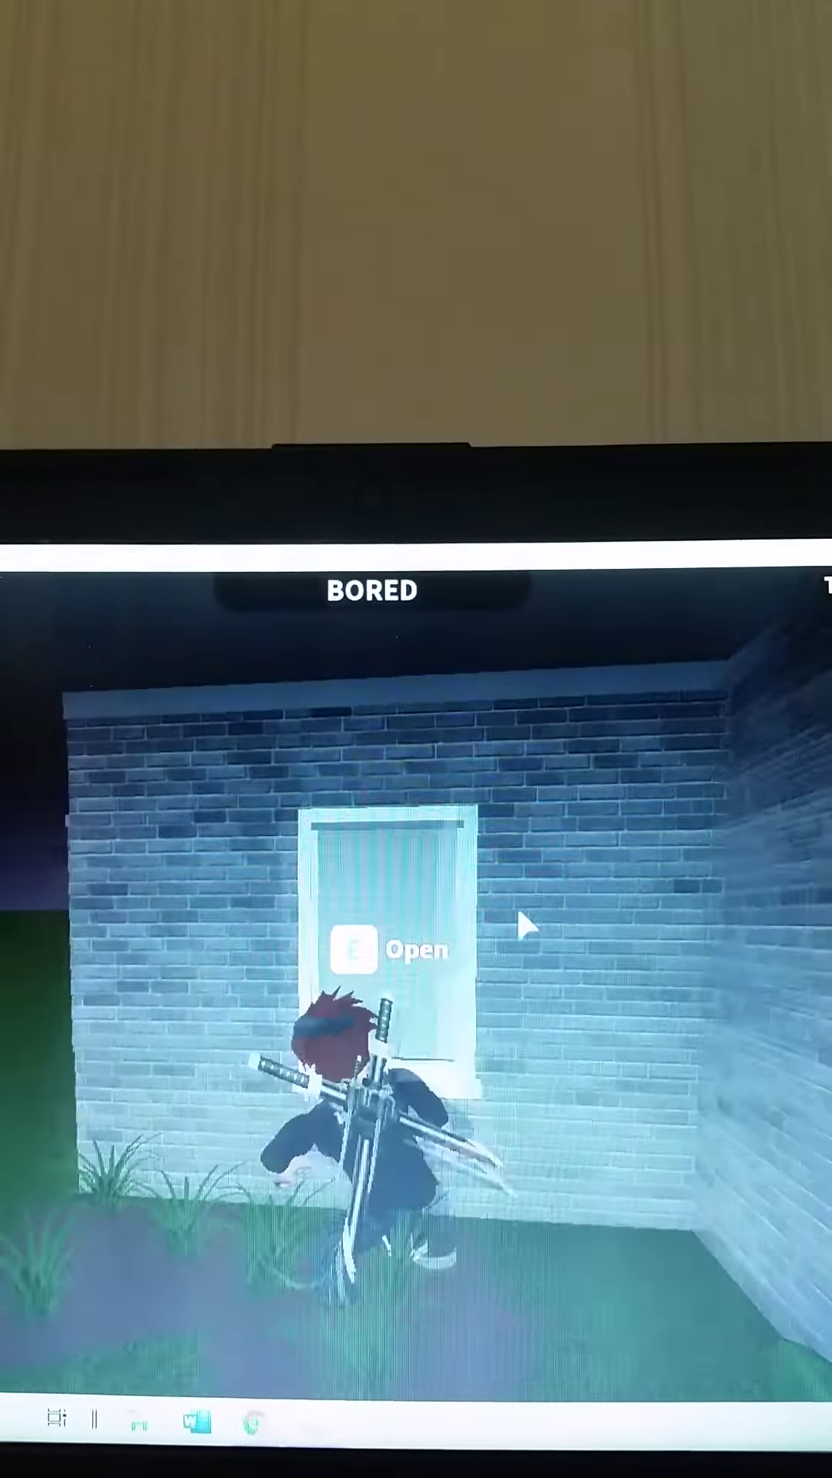